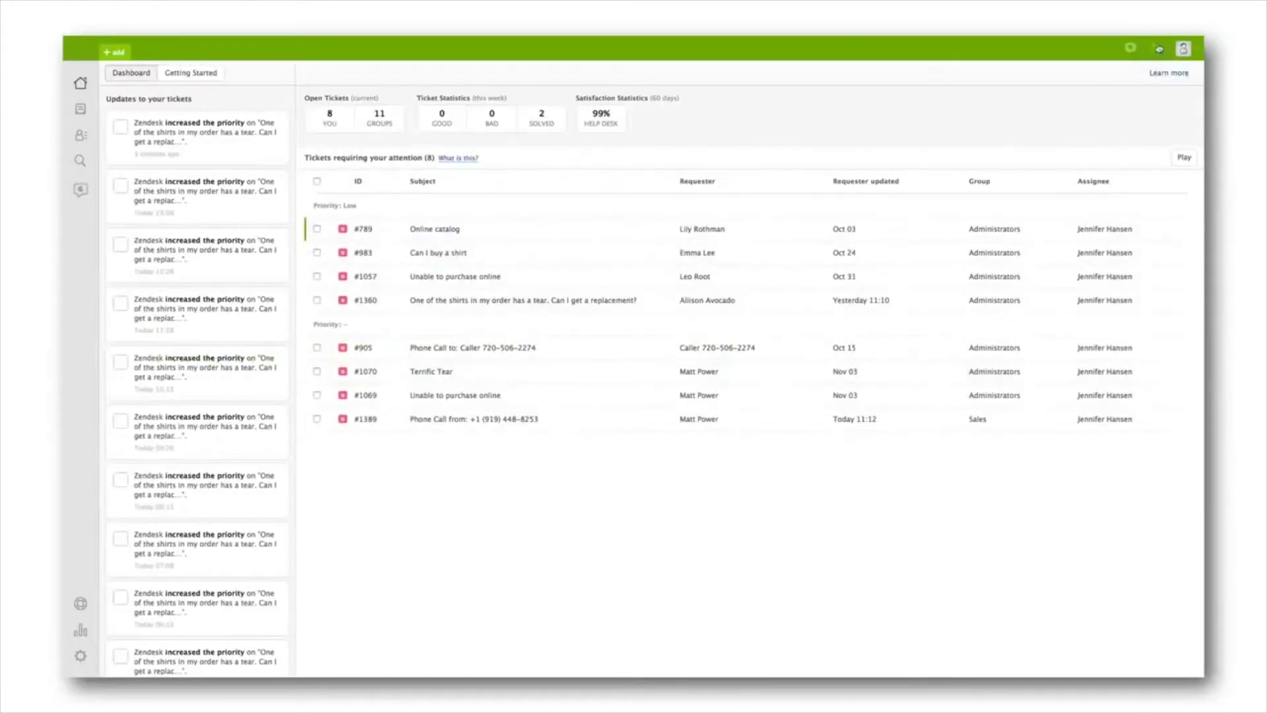
Go online in the Voice panel to take calls on the Omniwear Sales line
{"action": "left_click", "coordinate": [1160, 48]}
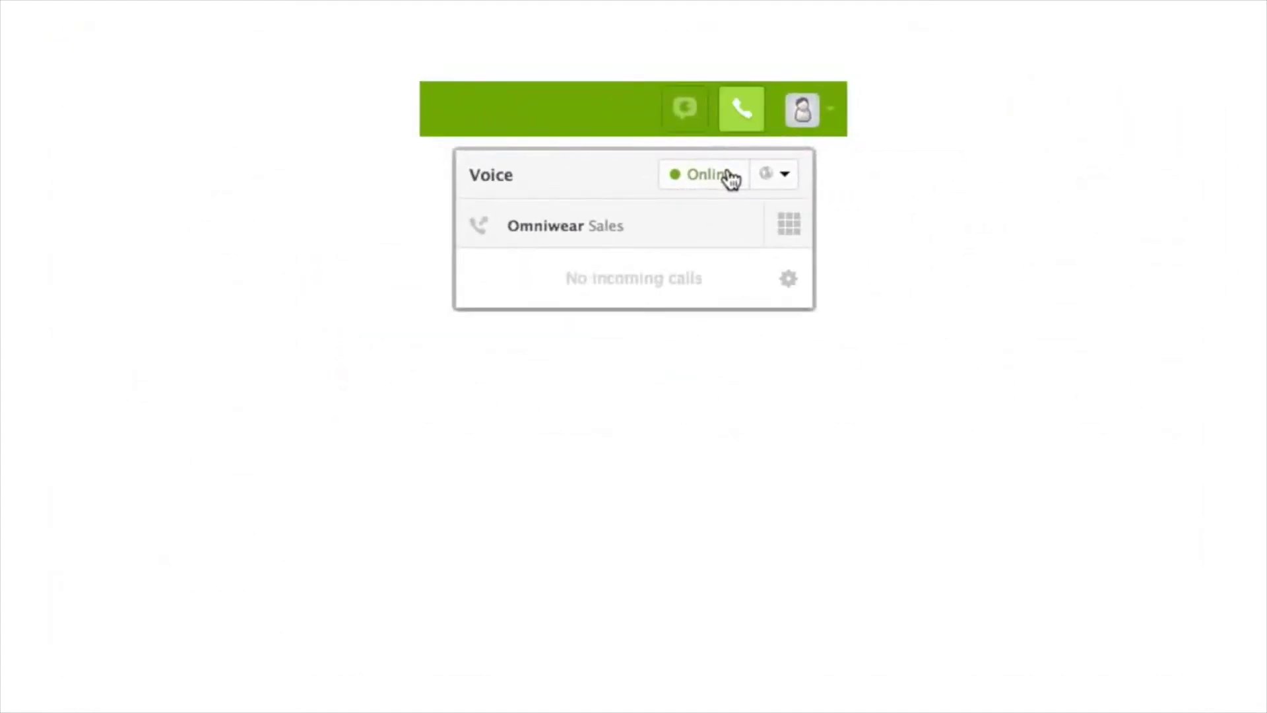
{"action": "left_click", "coordinate": [725, 221]}
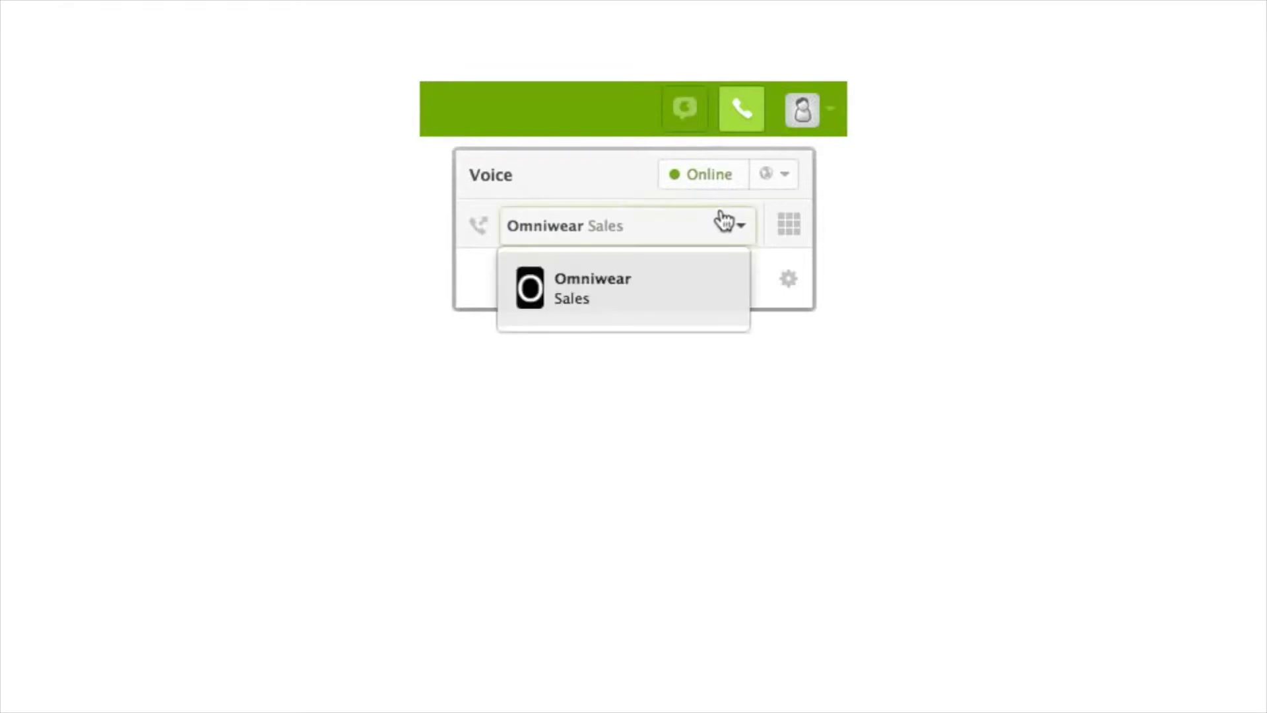
{"action": "left_click", "coordinate": [701, 288]}
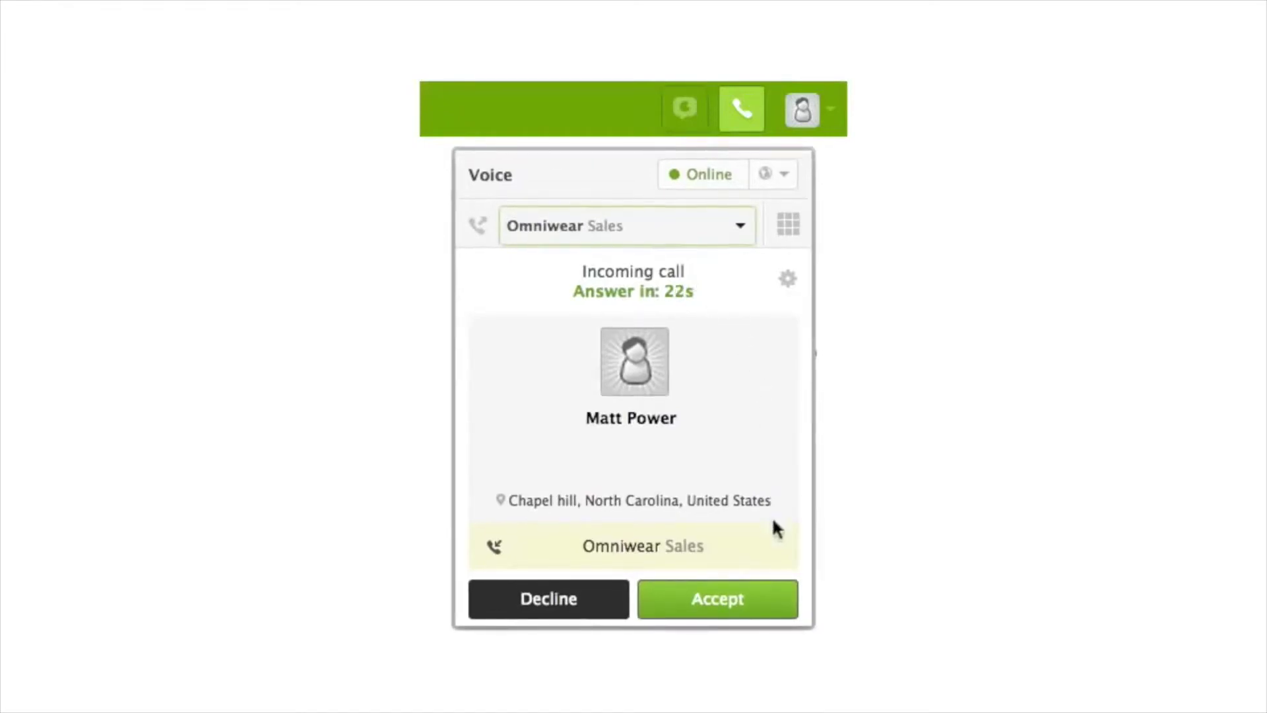
{"action": "left_click", "coordinate": [774, 598]}
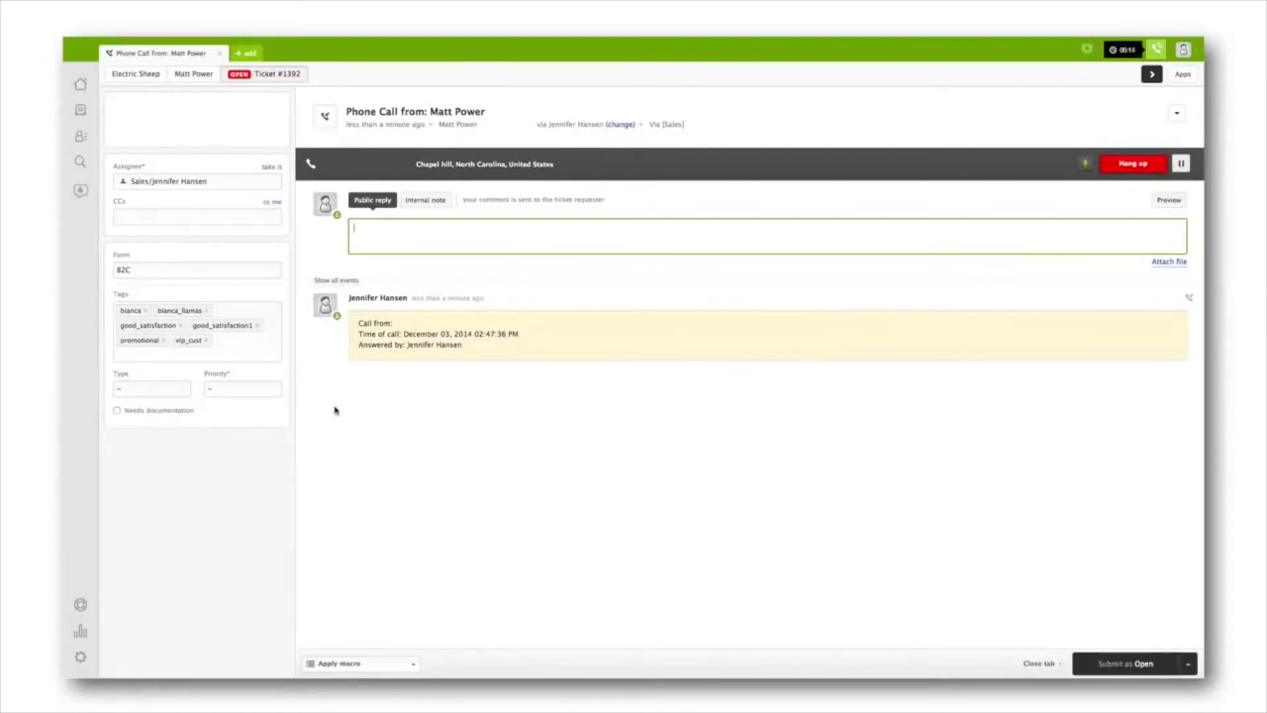
Set ticket #1392's priority to Normal and make the comment an internal note
{"action": "left_click", "coordinate": [276, 392]}
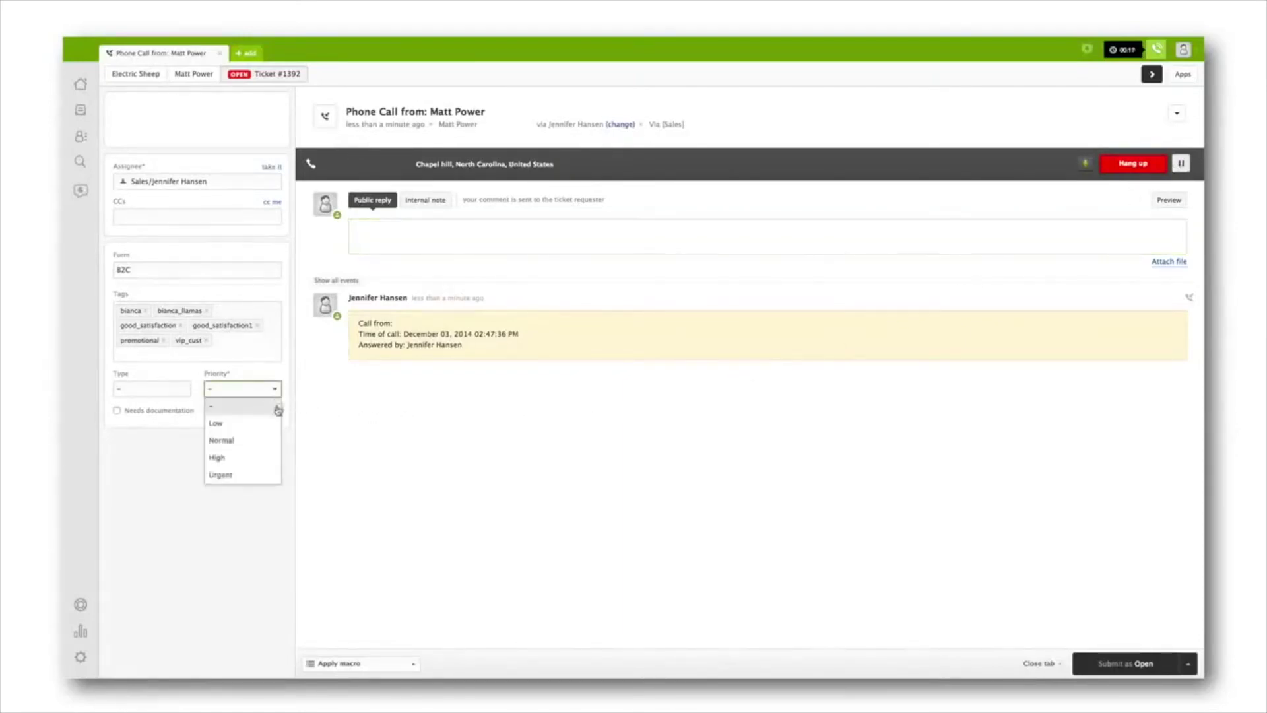
{"action": "left_click", "coordinate": [272, 440]}
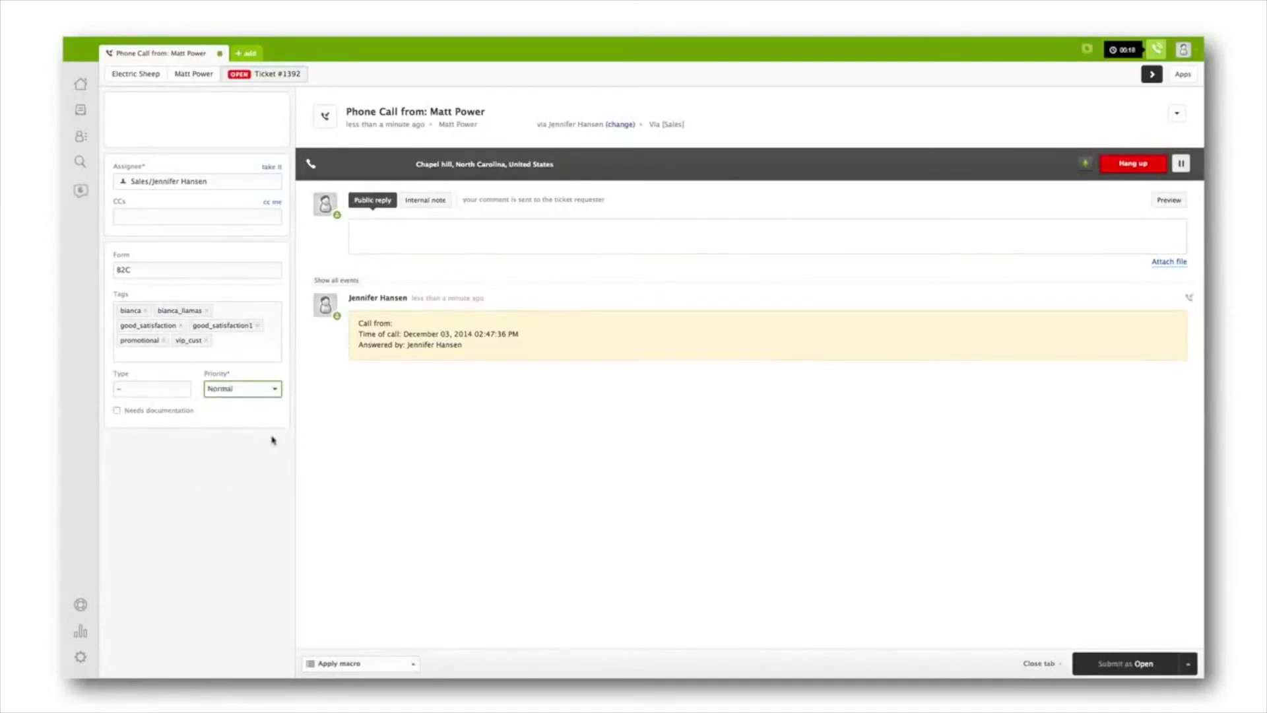
{"action": "left_click", "coordinate": [433, 202]}
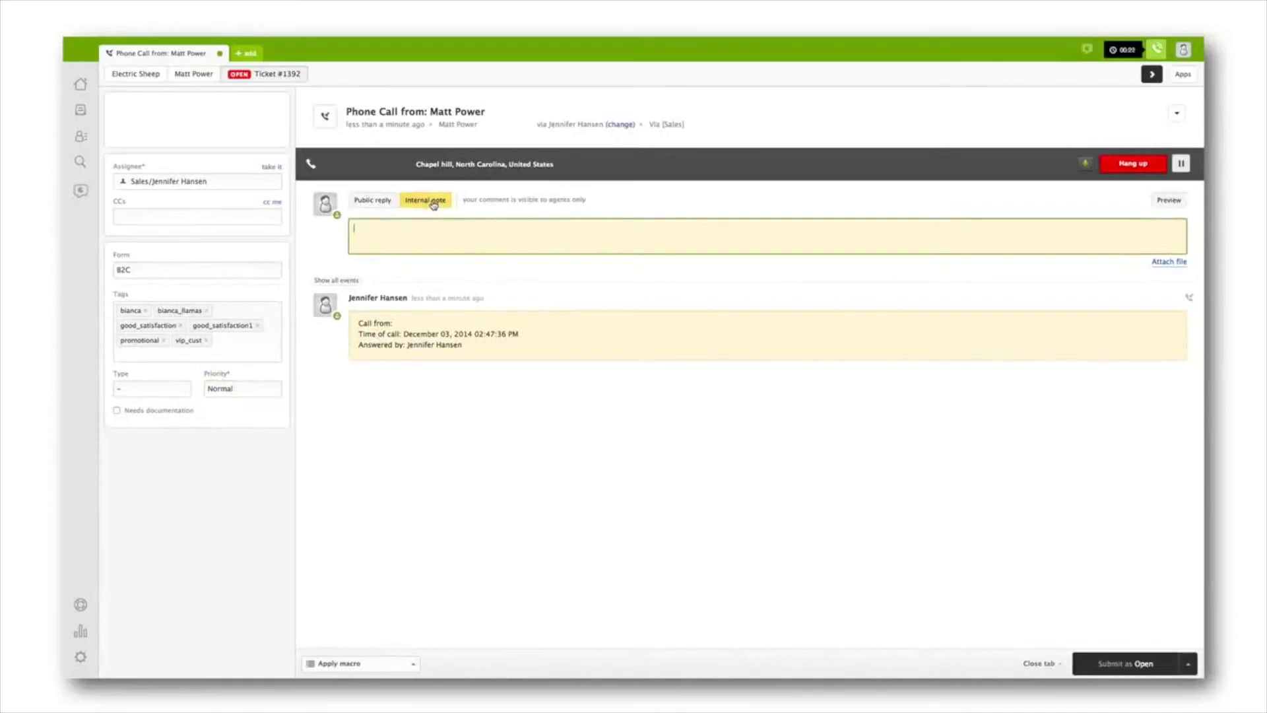
{"action": "type", "text": "Contact sales about coupon code da"}
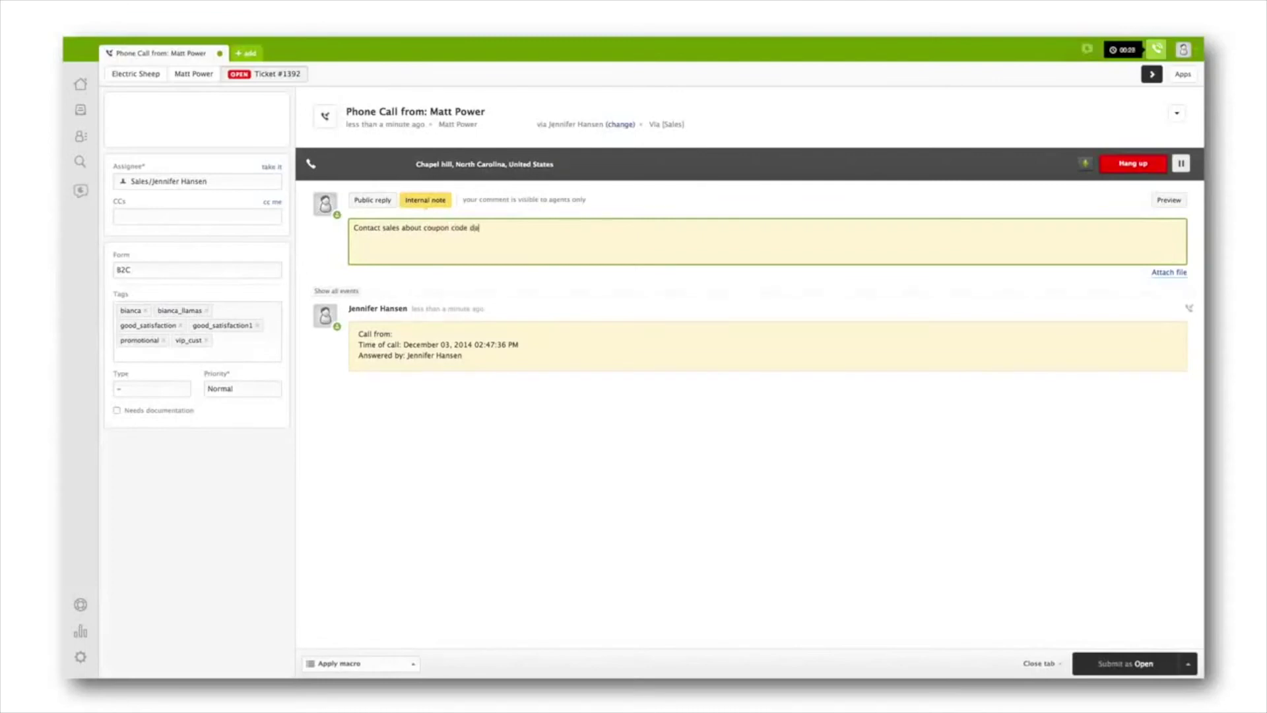
{"action": "type", "text": "tes"}
{"action": "left_click", "coordinate": [1107, 168]}
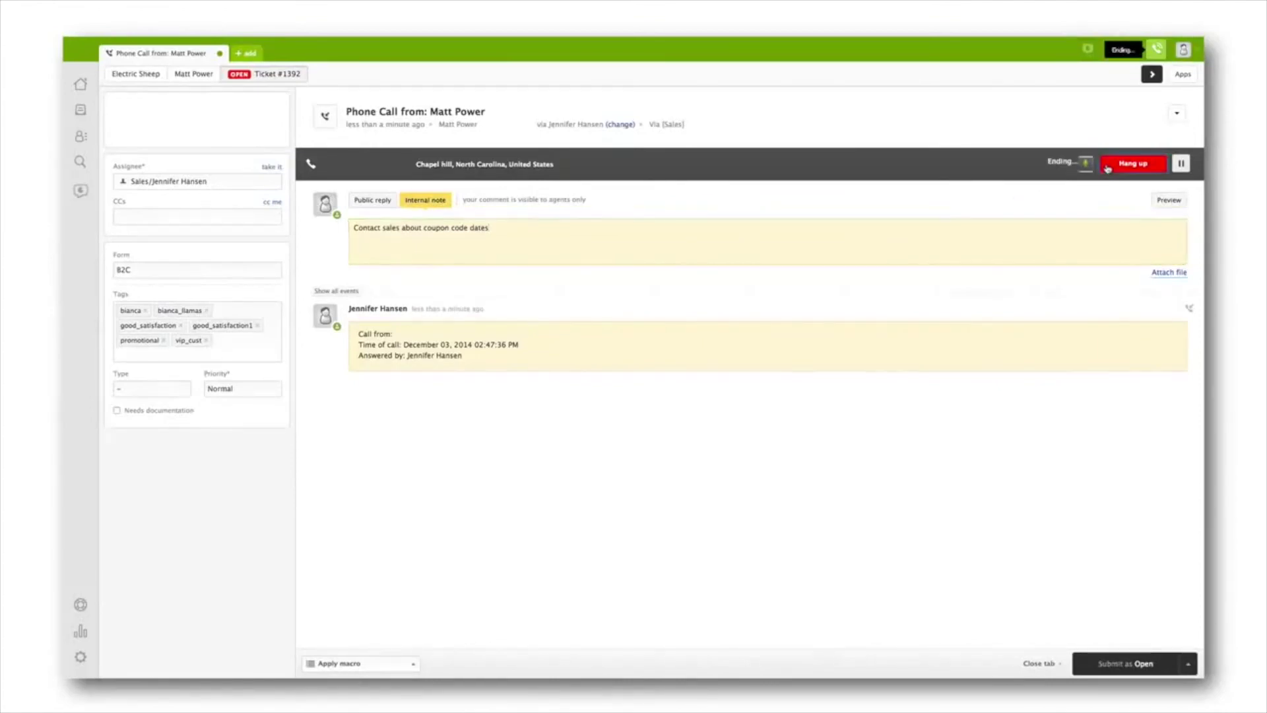